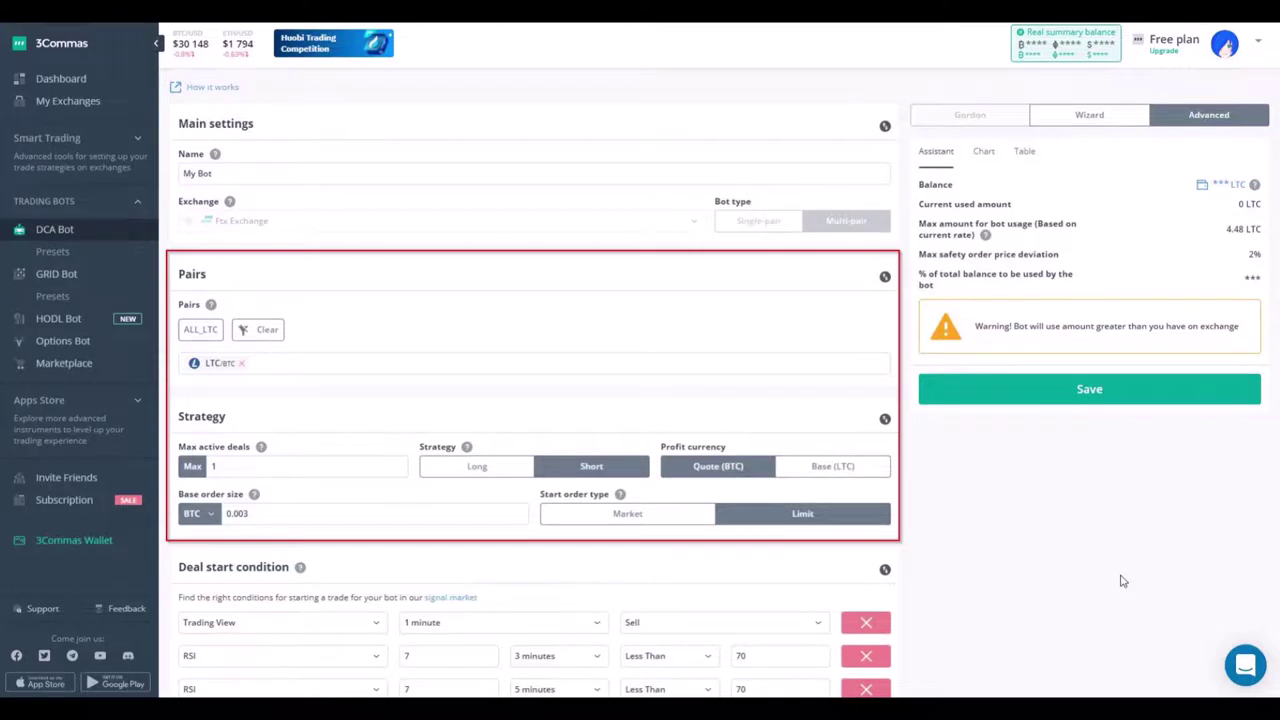
Scroll down to the bot's deal start conditions: TradingView Sell plus two RSI-7 below 70 rules.
scroll(1123, 581, "down", 5)
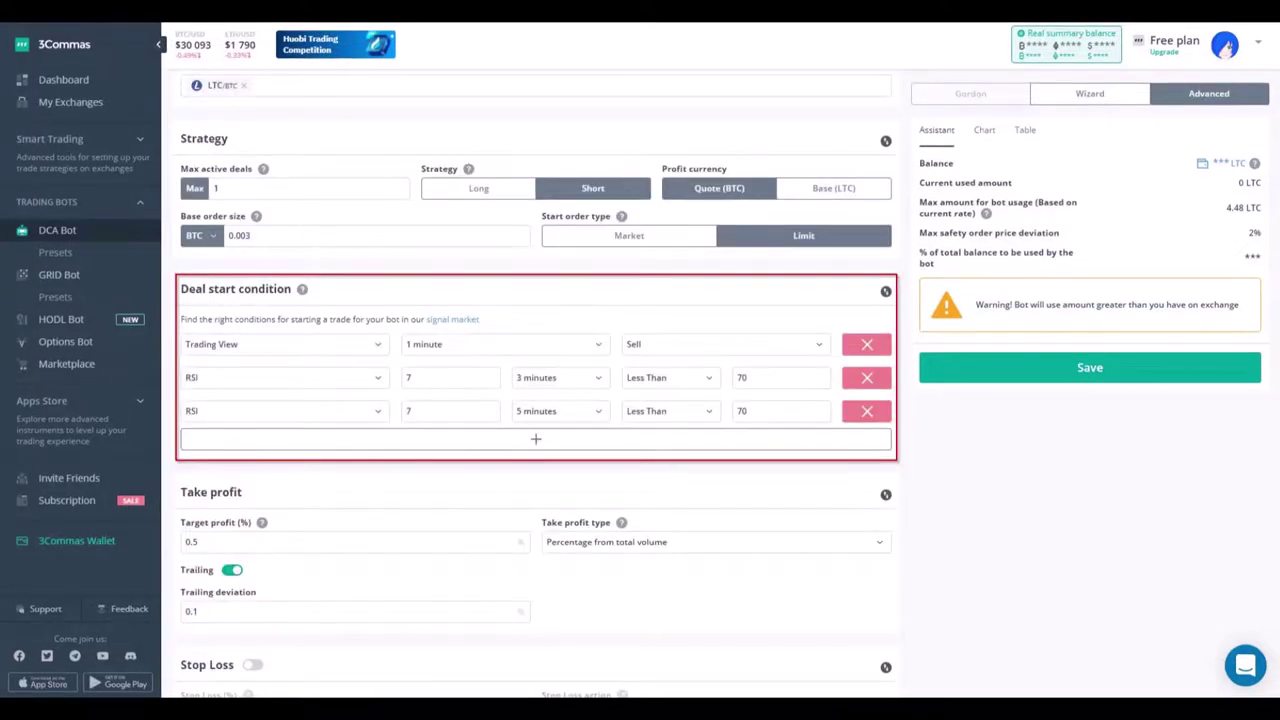